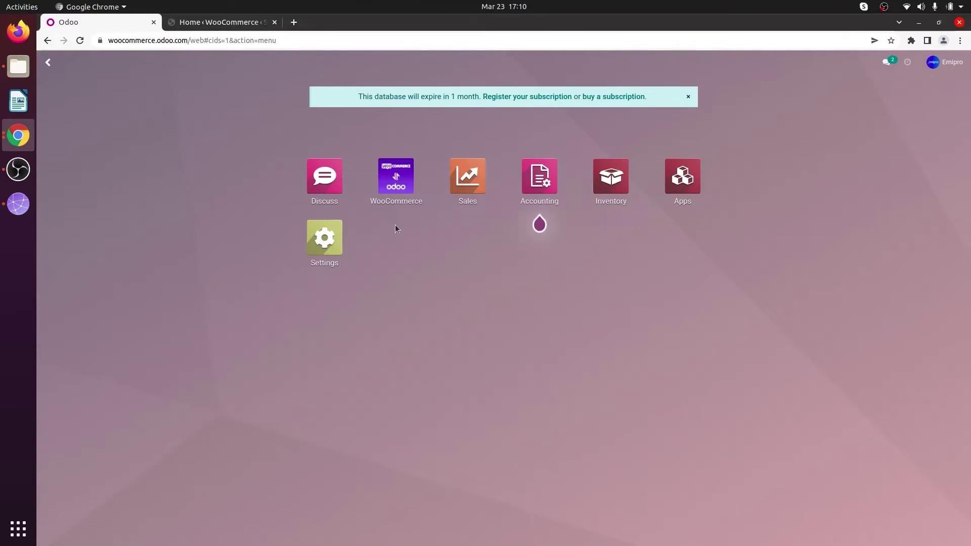
# Review the WooCommerce connector's Payment Gateway list of four methods, then go to the WordPress admin
pyautogui.click(397, 203)
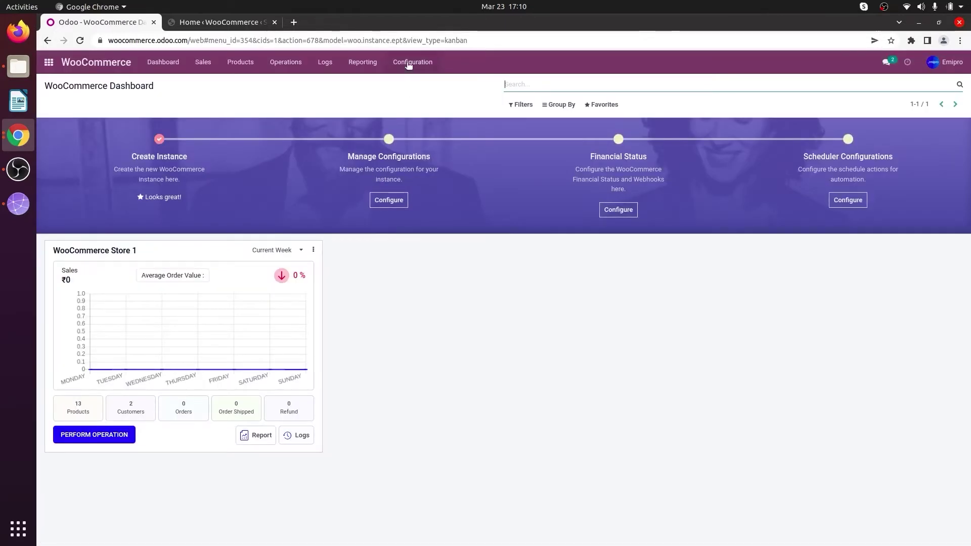
pyautogui.click(410, 62)
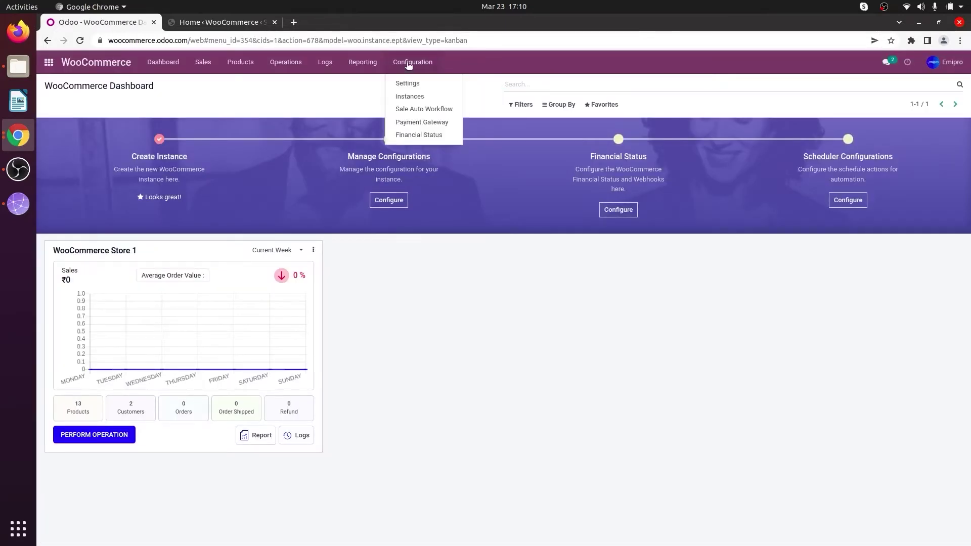
pyautogui.click(413, 125)
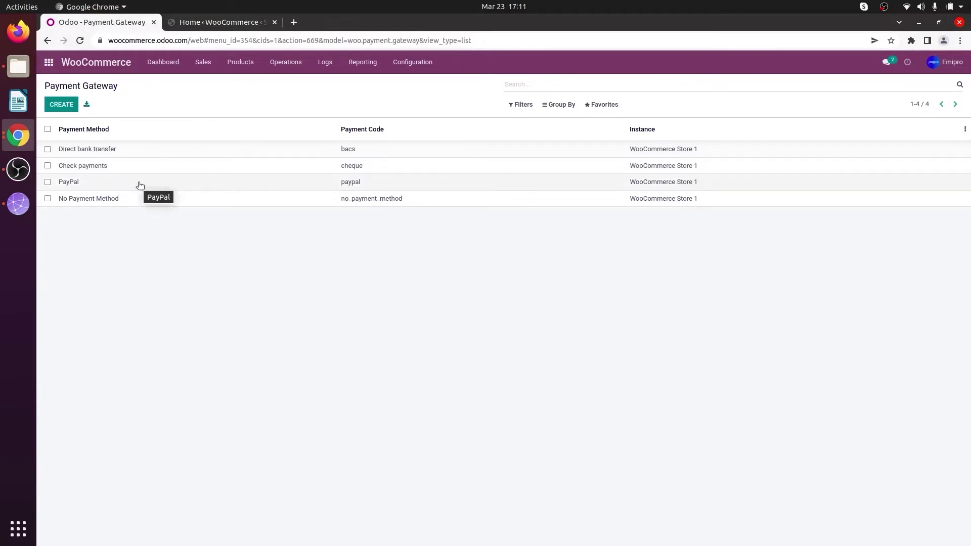
pyautogui.click(197, 24)
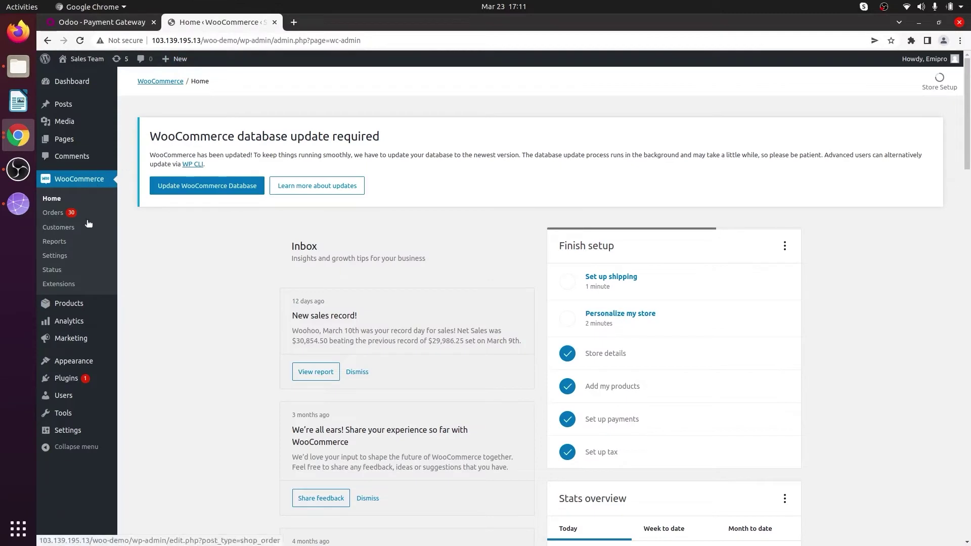
# Enable Cash on delivery in WooCommerce's Payments settings, save, and go back to Odoo
pyautogui.click(63, 257)
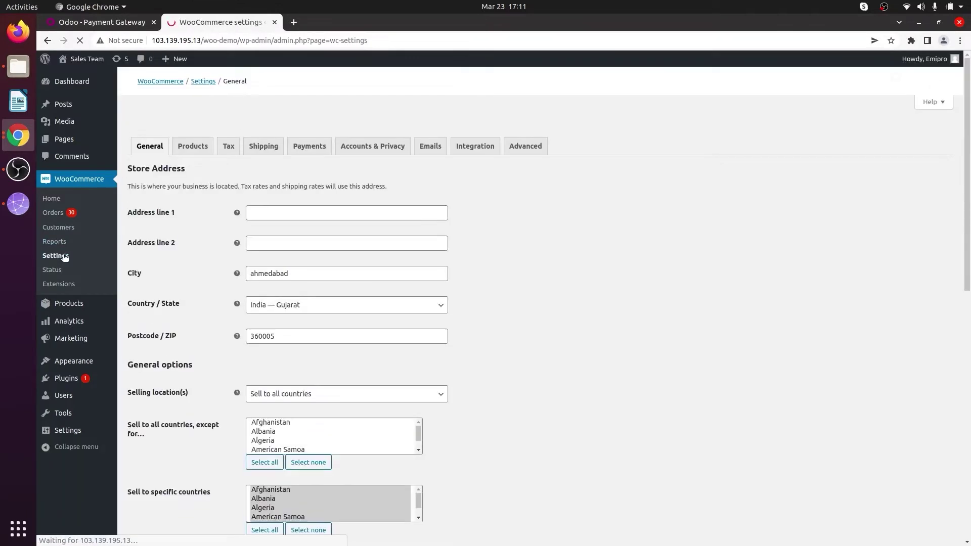
pyautogui.click(308, 240)
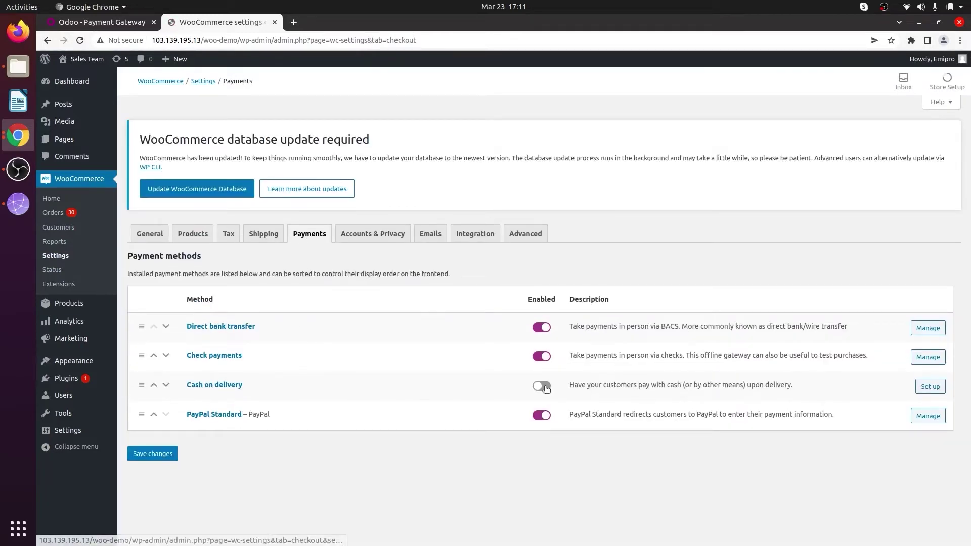
pyautogui.click(538, 388)
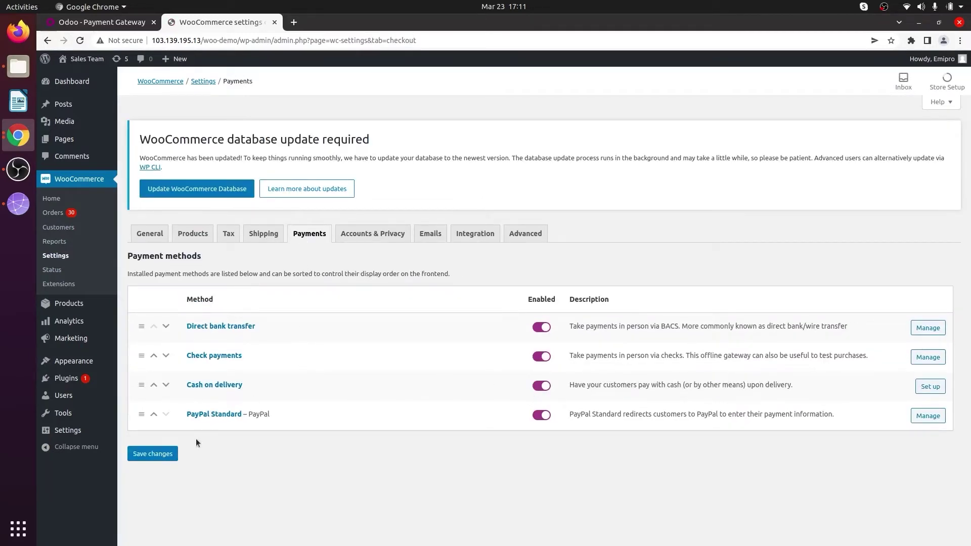
pyautogui.click(169, 459)
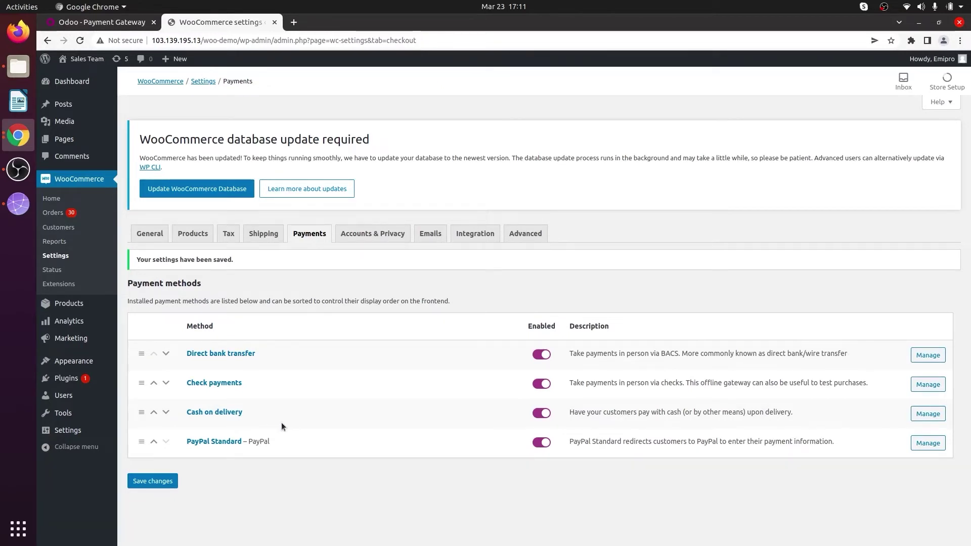
pyautogui.click(99, 22)
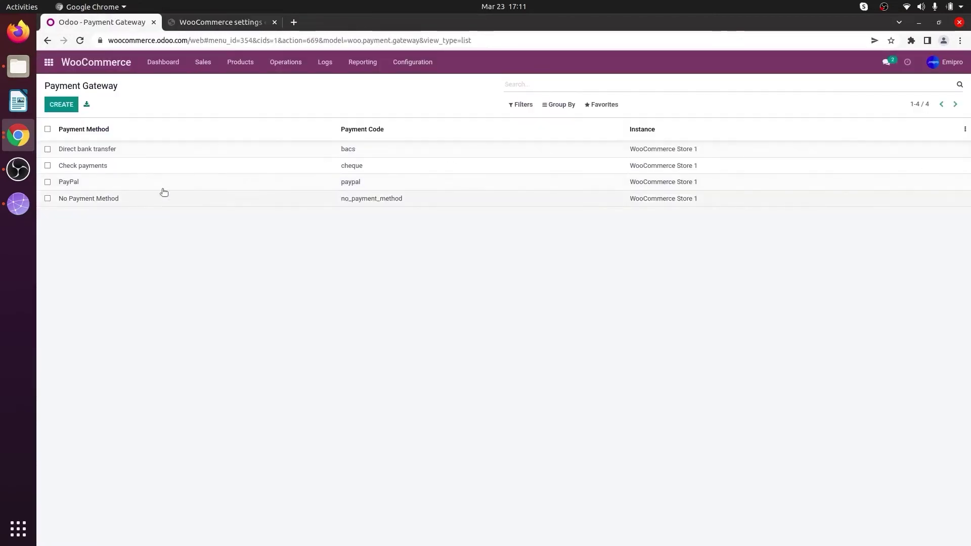
# Create a payment gateway with Payment Method 'Cash On Delivery' and Instance WooCommerce Store 1
pyautogui.click(59, 109)
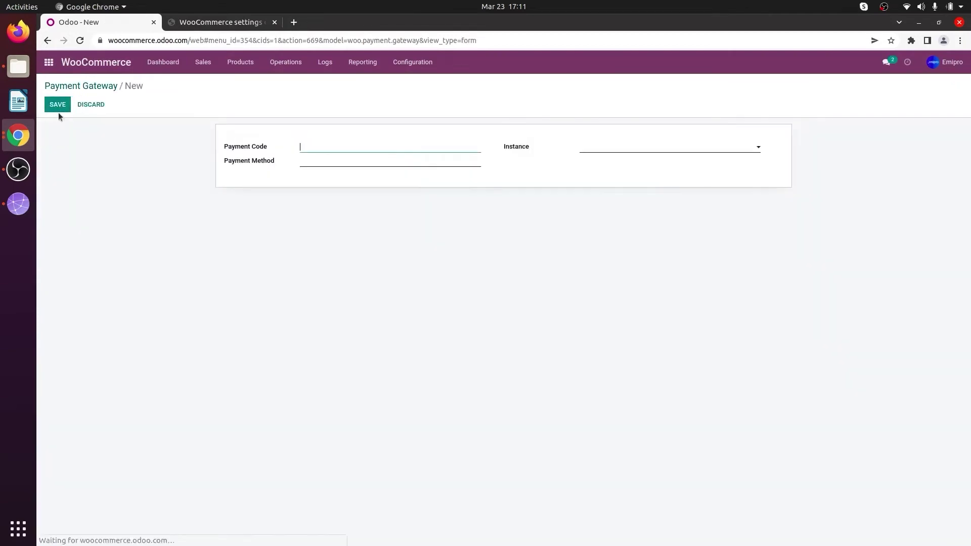
pyautogui.click(317, 162)
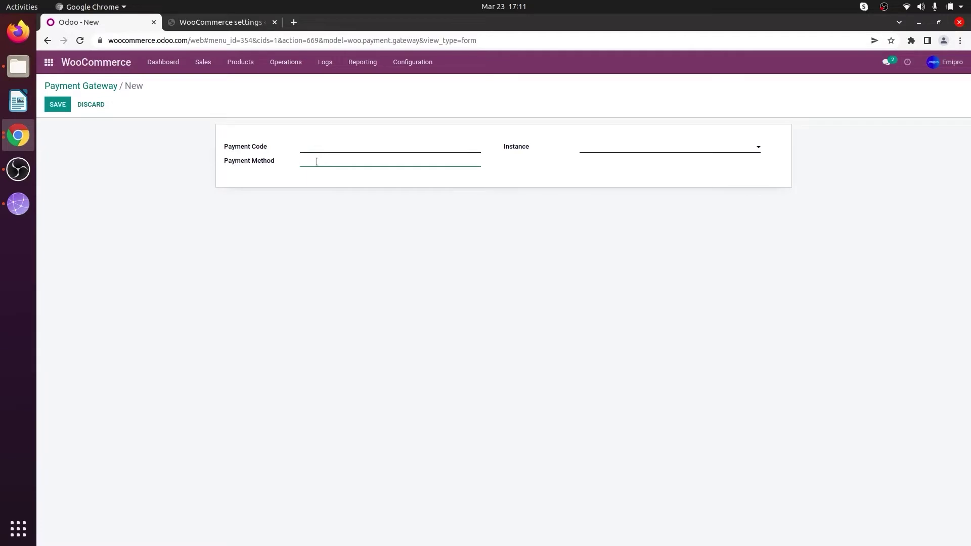
pyautogui.write('Cash On Delivery')
pyautogui.click(599, 149)
pyautogui.click(600, 160)
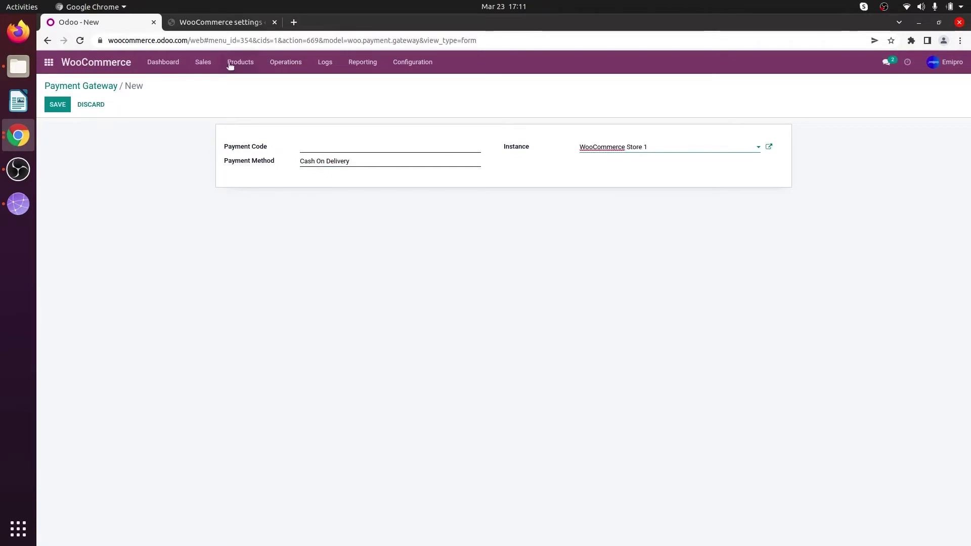
# Get the Cash on delivery gateway code 'cod' from its WooCommerce settings page address
pyautogui.click(211, 23)
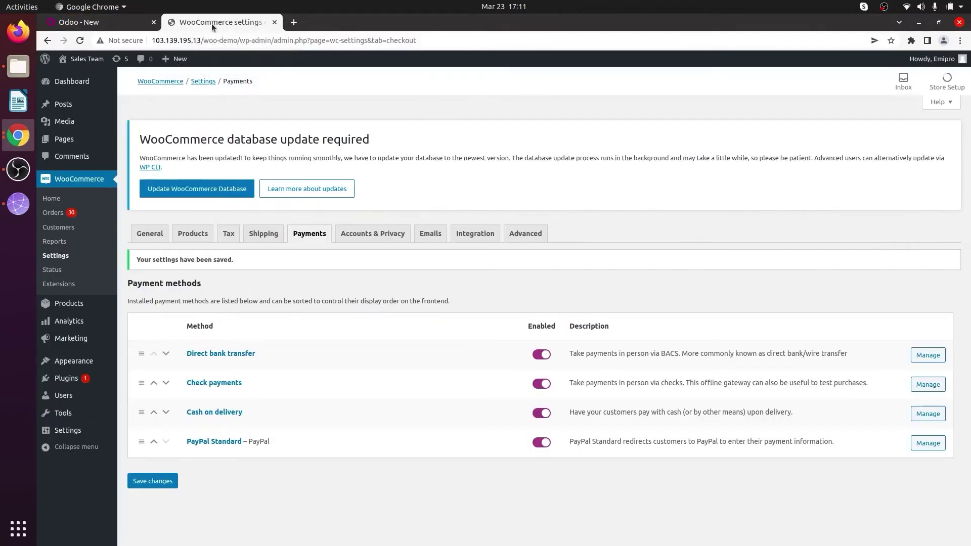
pyautogui.click(217, 413)
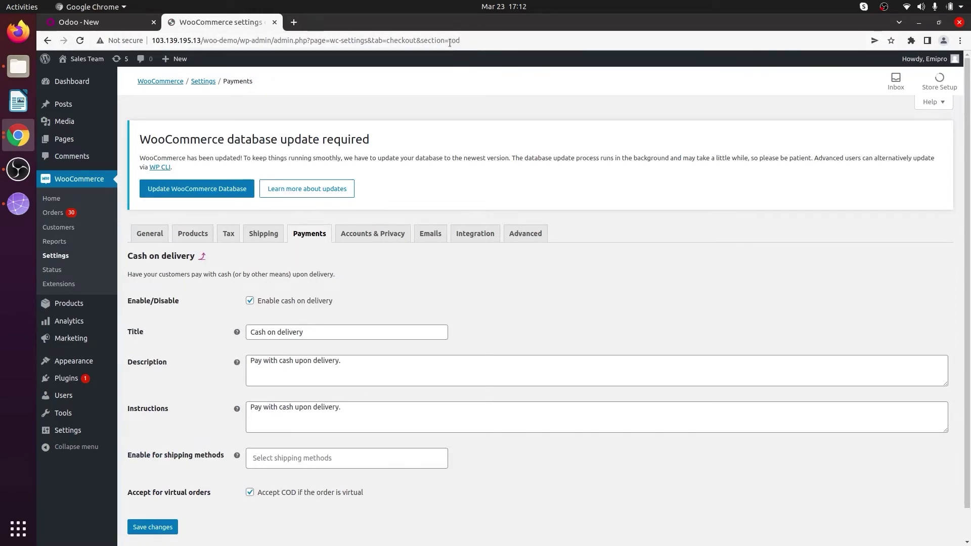
pyautogui.moveTo(449, 42); pyautogui.dragTo(461, 44)
pyautogui.hotkey('ctrl', 'c')
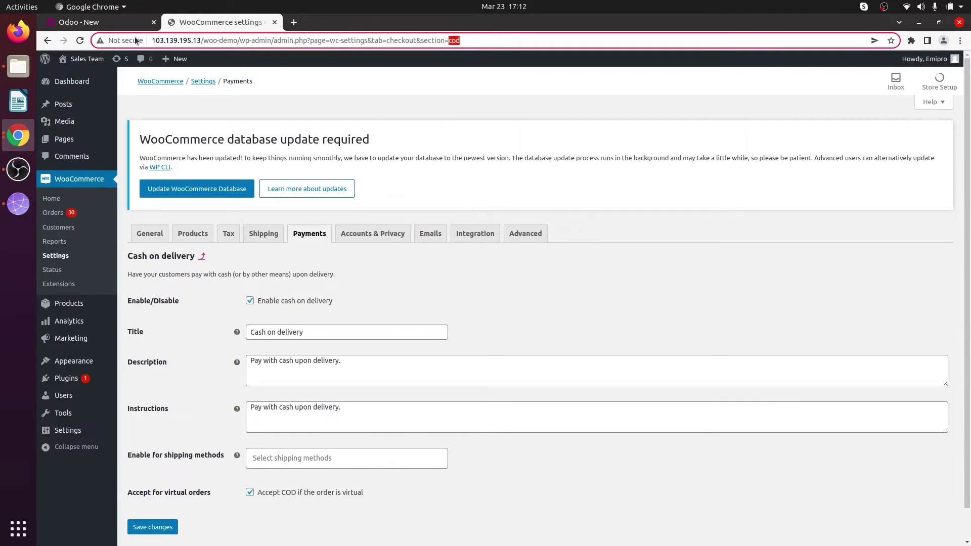
pyautogui.click(72, 23)
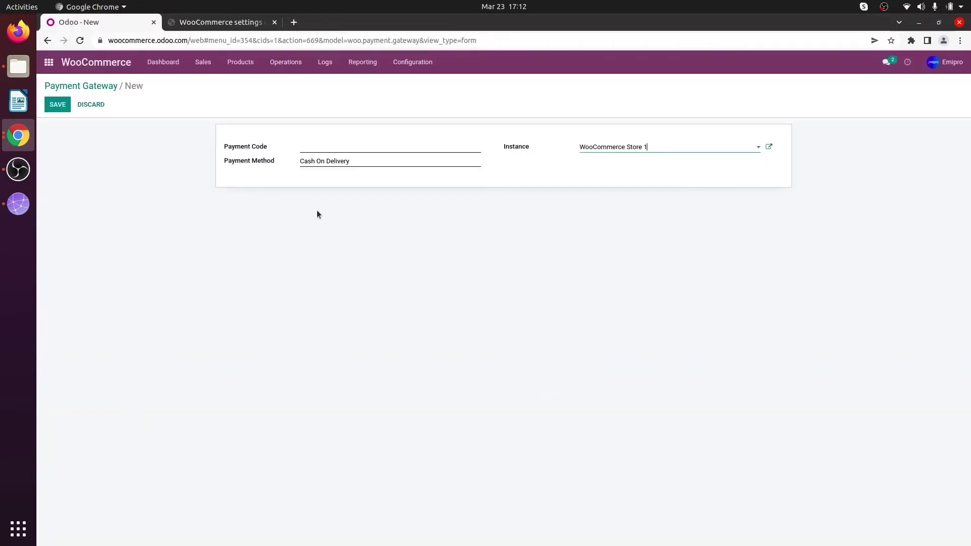
# Enter 'cod' as the Payment Code, save the Cash On Delivery gateway, and return to the list
pyautogui.click(305, 147)
pyautogui.hotkey('ctrl', 'v')
pyautogui.click(144, 167)
pyautogui.click(66, 108)
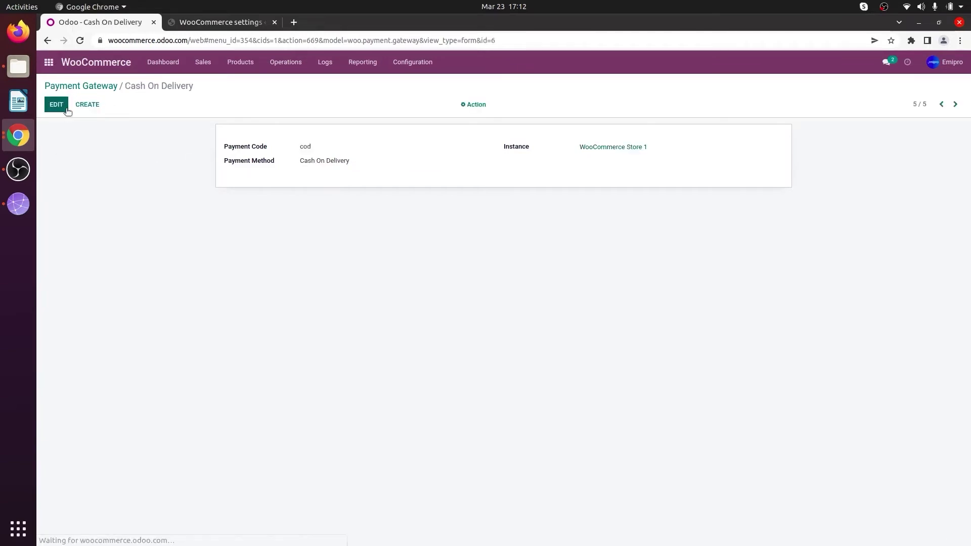
pyautogui.click(93, 90)
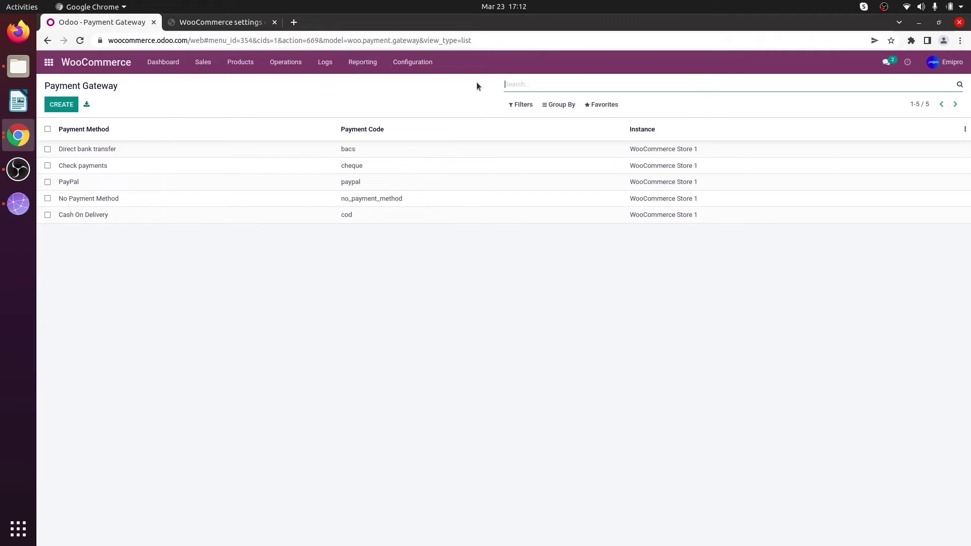
# View the Financial Status rules, start a WooCommerce Store 1 rule, then discard it
pyautogui.click(418, 72)
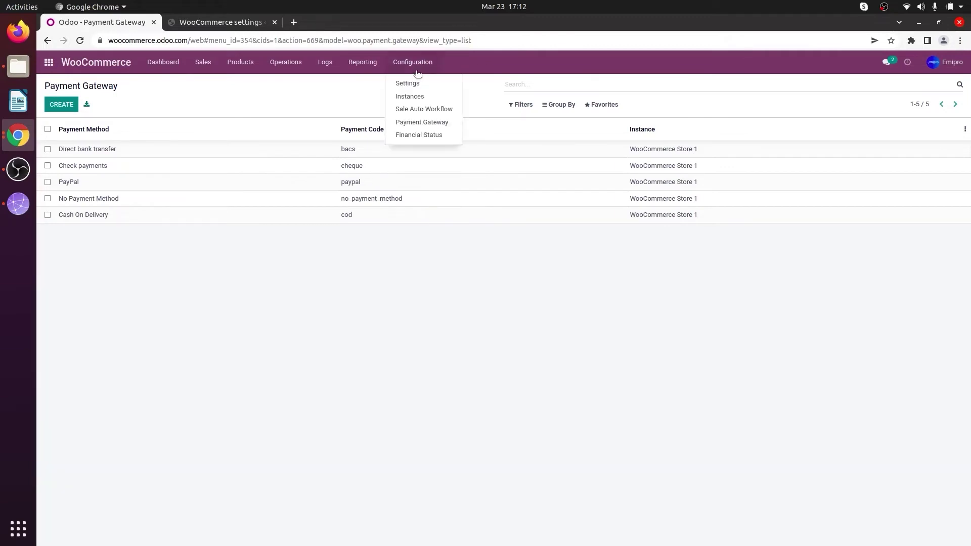
pyautogui.click(439, 137)
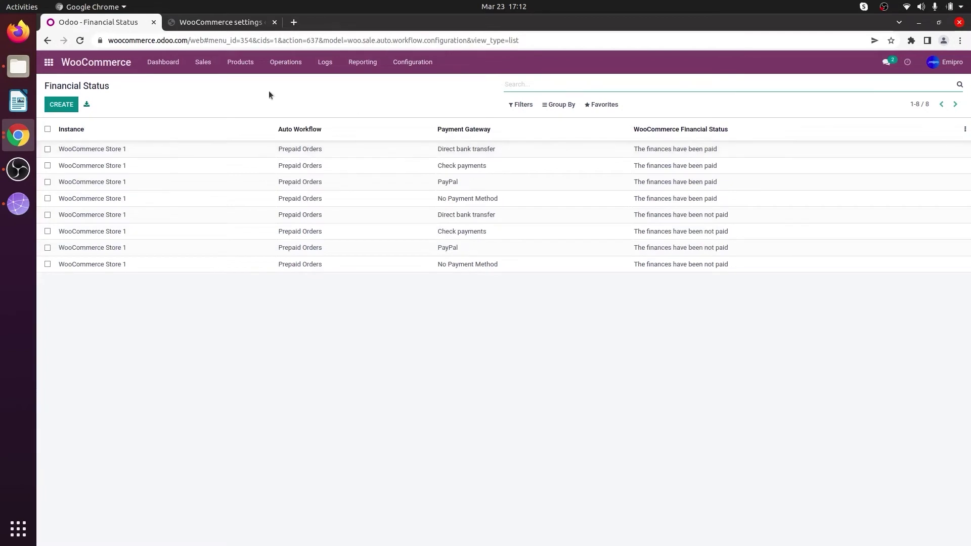
pyautogui.click(59, 105)
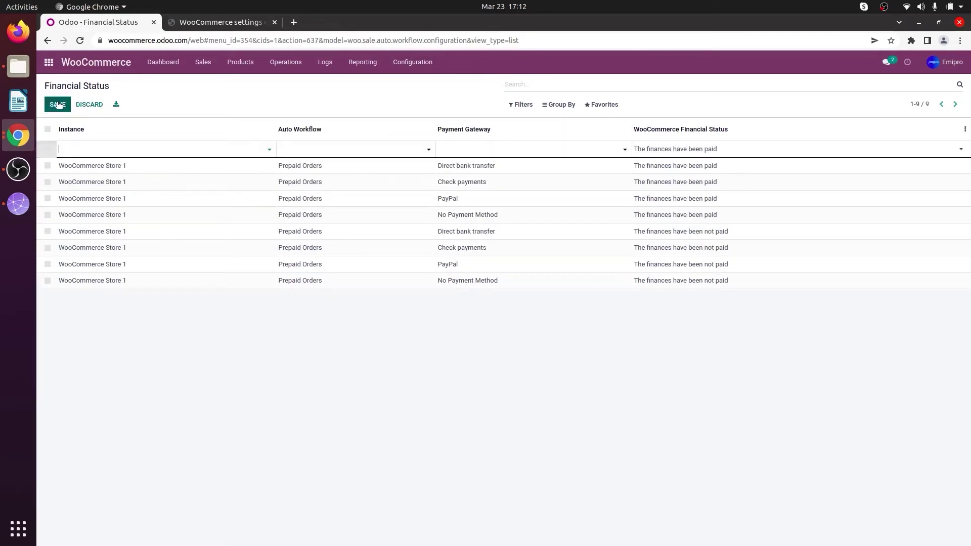
pyautogui.click(164, 155)
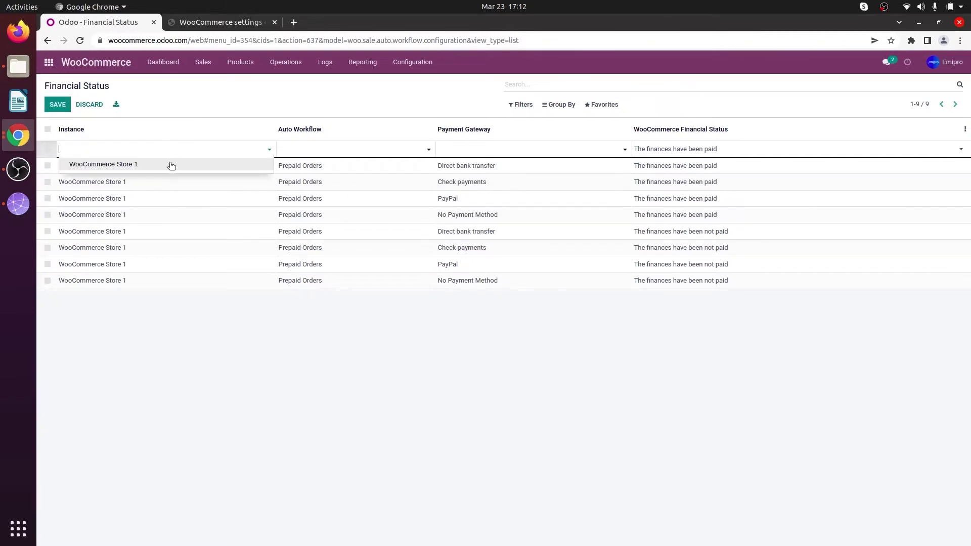
pyautogui.click(172, 165)
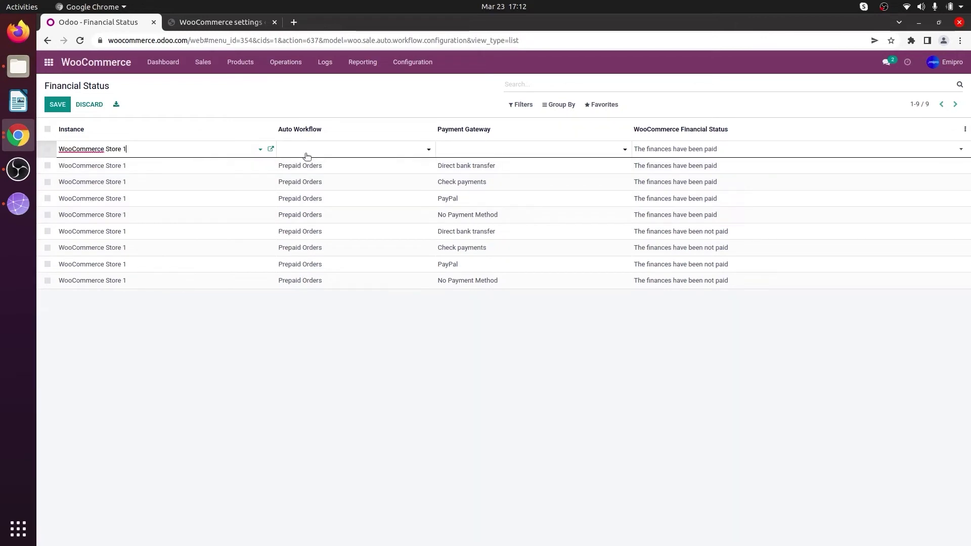
pyautogui.click(87, 107)
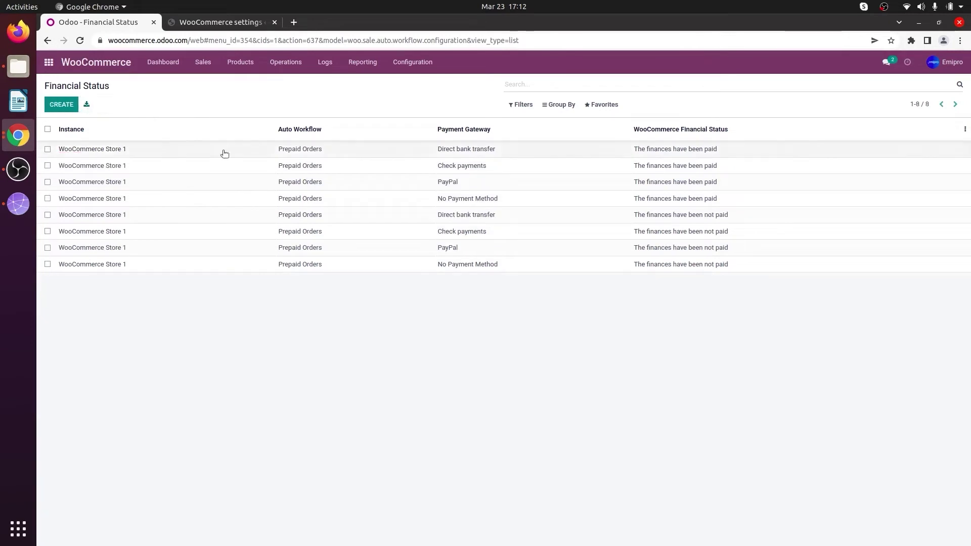
pyautogui.click(413, 65)
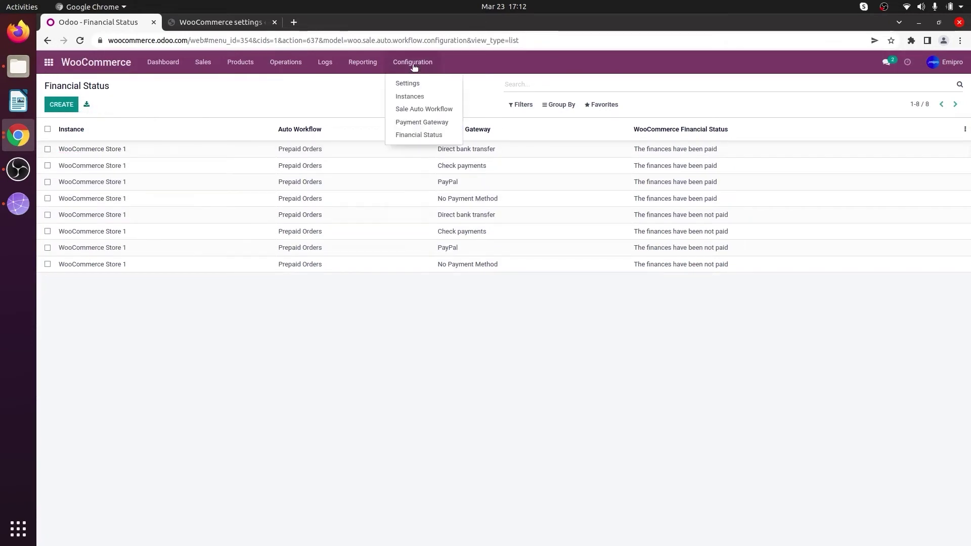
pyautogui.click(416, 111)
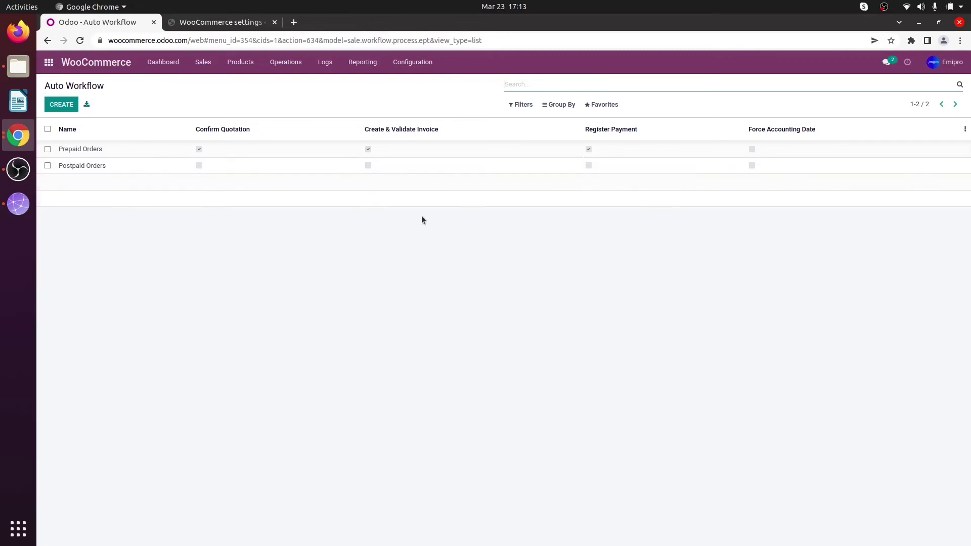
pyautogui.click(420, 67)
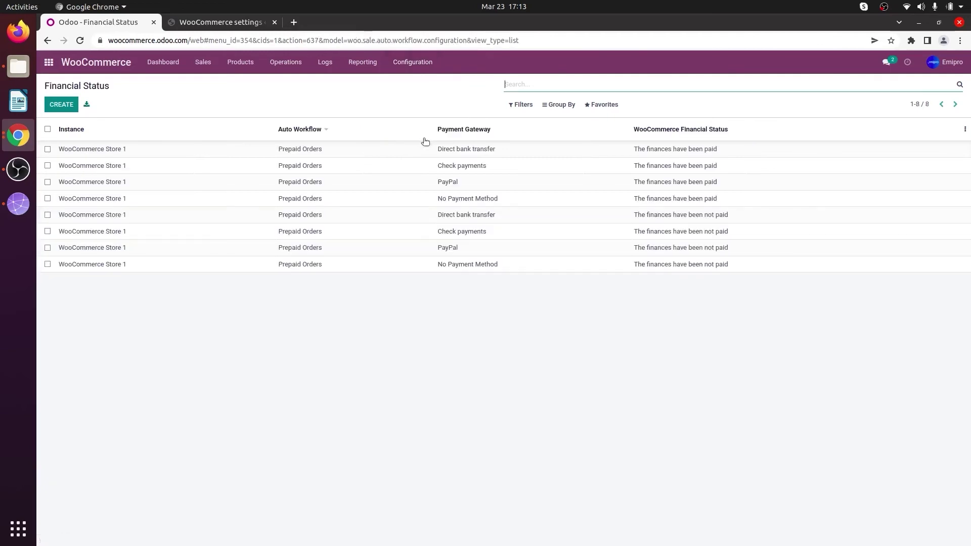
# Save a Financial Status rule: WooCommerce Store 1, Postpaid Orders, Cash On Delivery, finances not paid
pyautogui.click(61, 105)
pyautogui.click(183, 154)
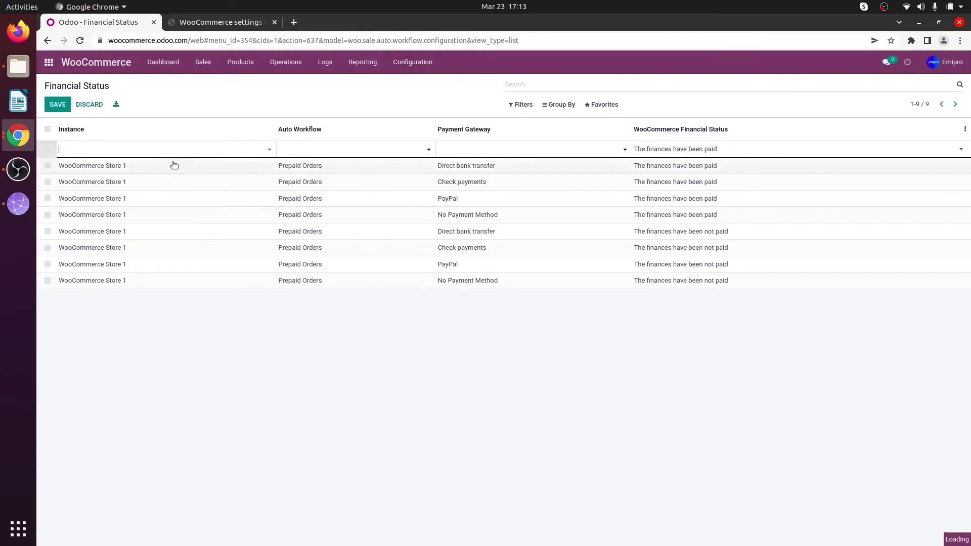
pyautogui.click(173, 165)
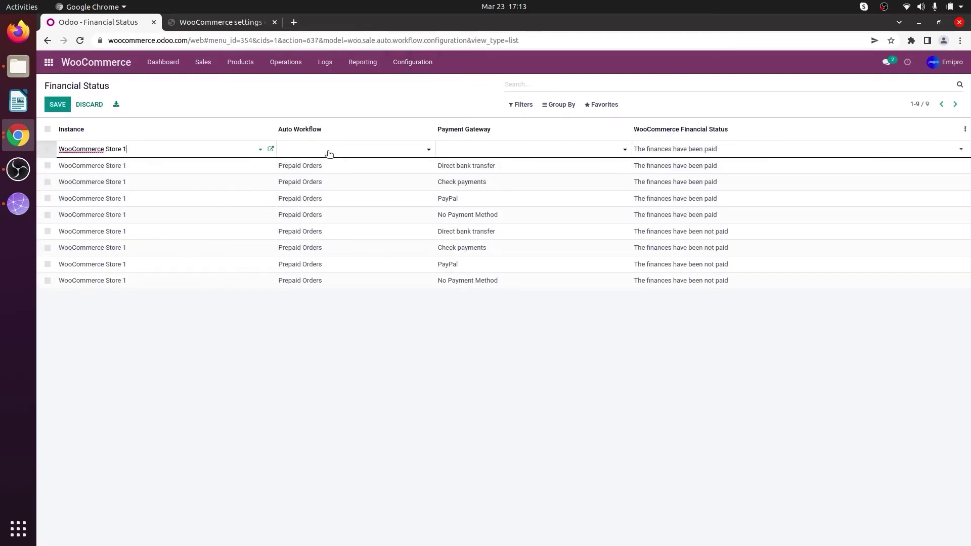
pyautogui.click(328, 151)
pyautogui.click(340, 181)
pyautogui.click(488, 152)
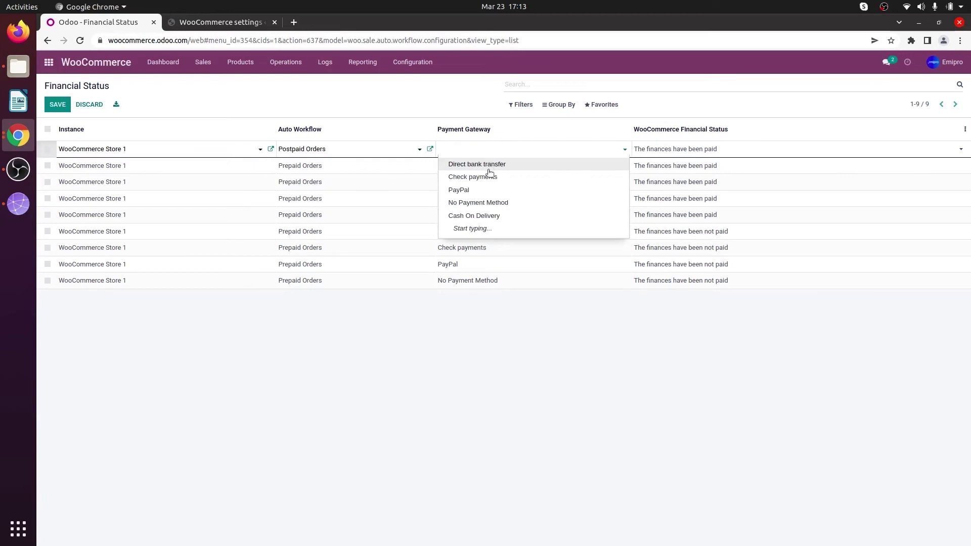
pyautogui.click(477, 215)
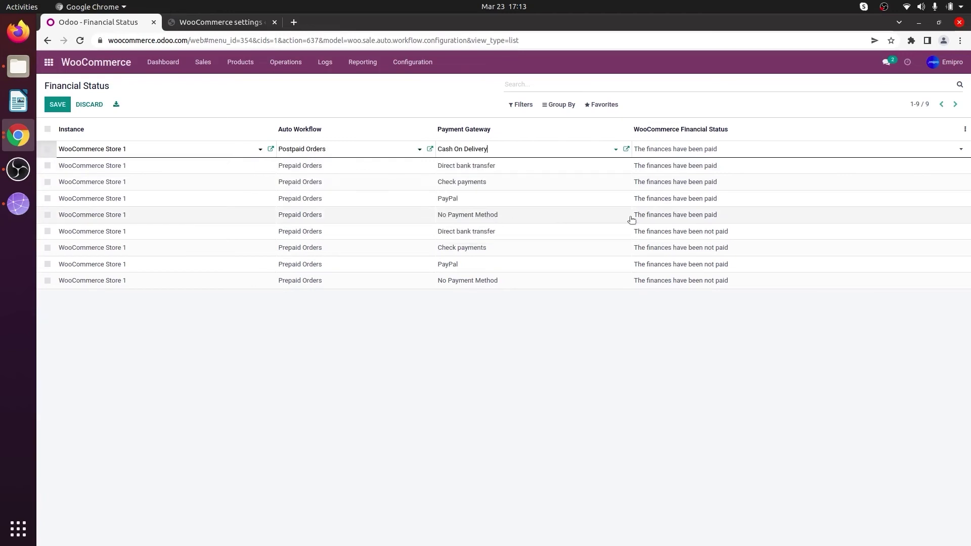
pyautogui.click(724, 153)
pyautogui.click(730, 169)
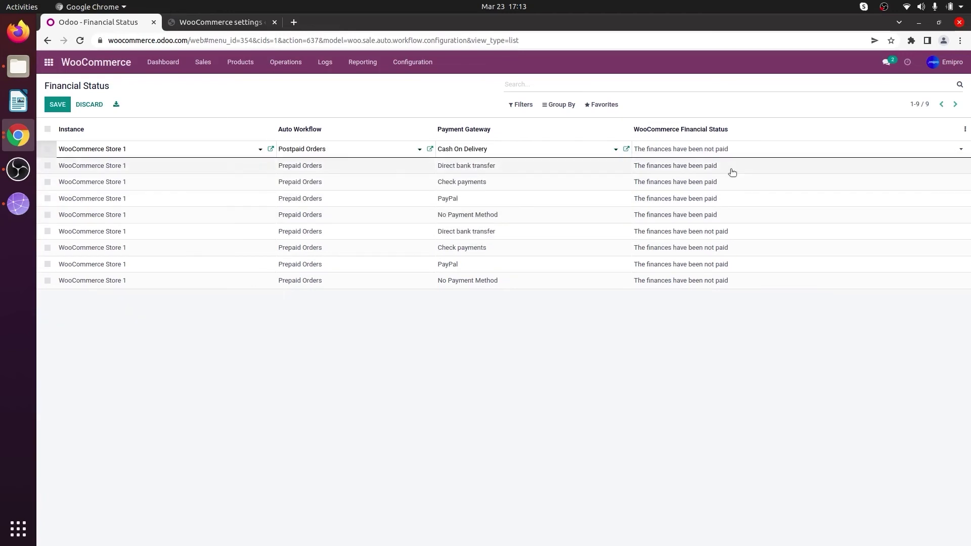
pyautogui.click(68, 106)
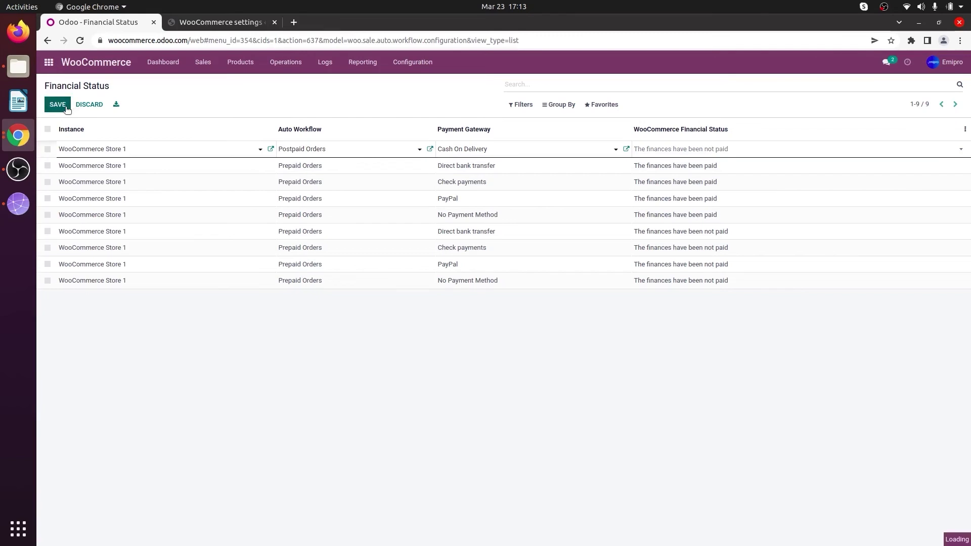